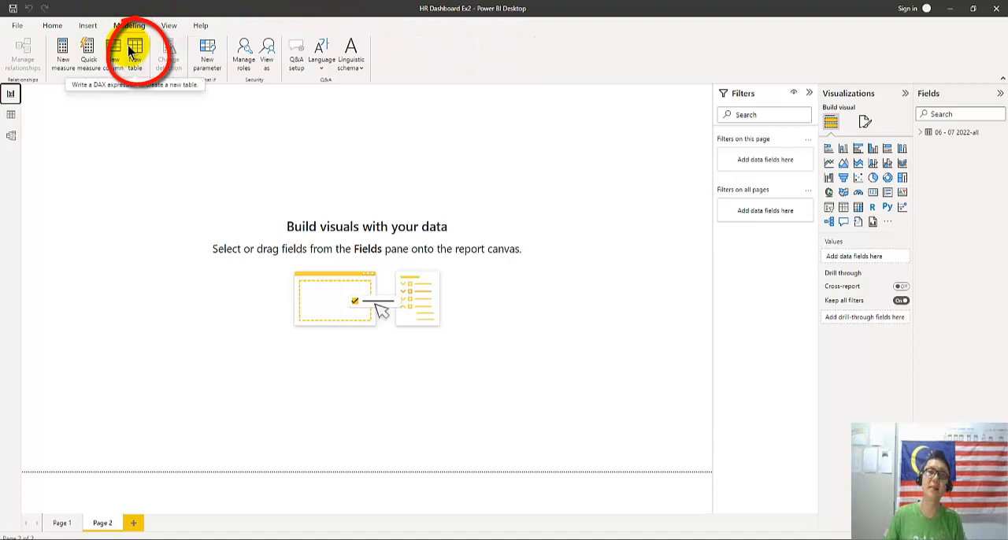
Create a calculated table named FRWK Only and begin its FILTER formula with the '06 - 07 2022-all' table as source
left_click(132, 51)
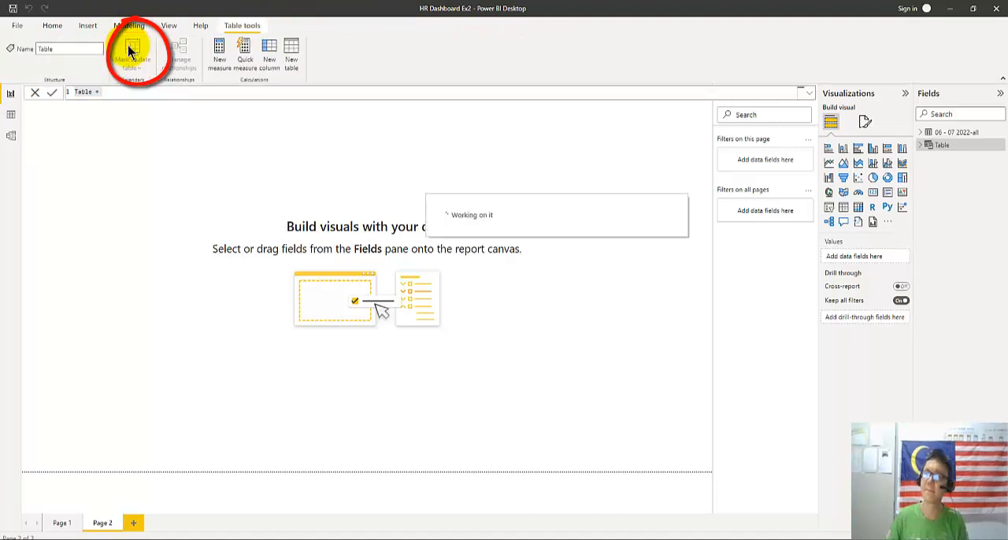
double_click(84, 92)
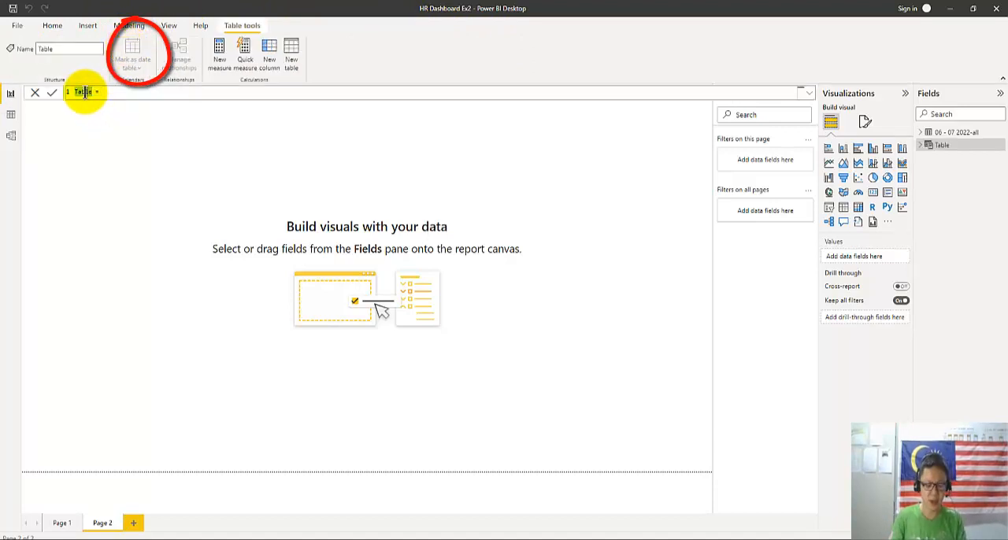
type("FRM Only =")
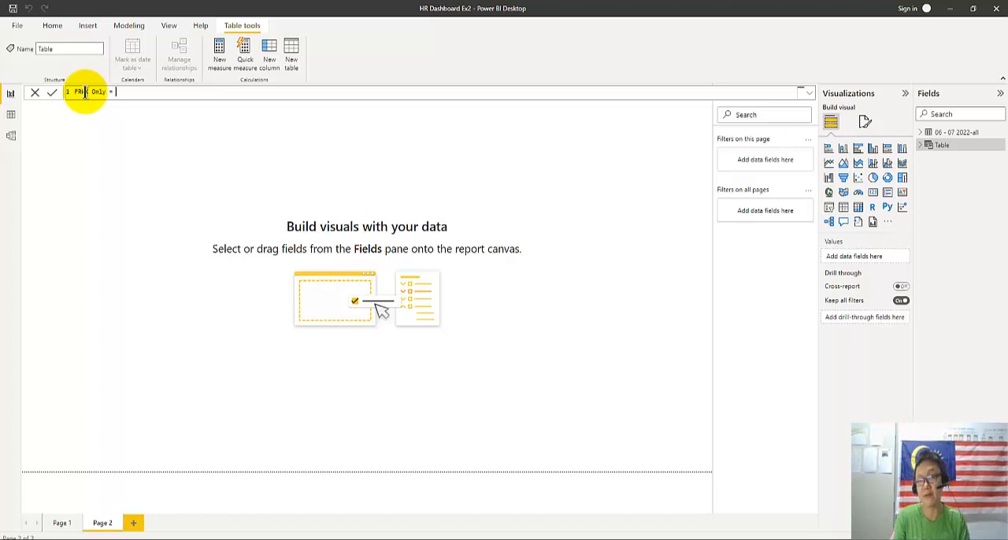
type("FILTER(")
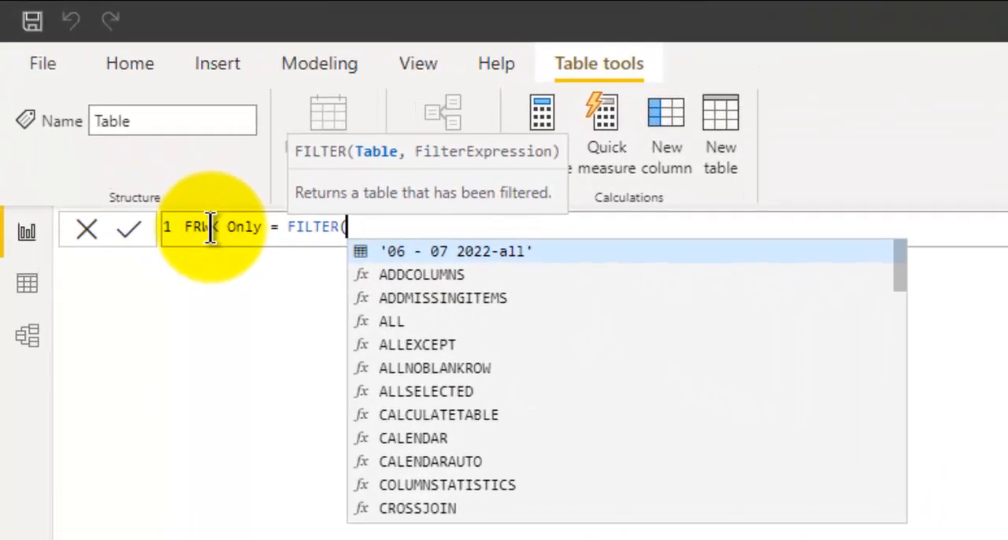
key("shift+Return")
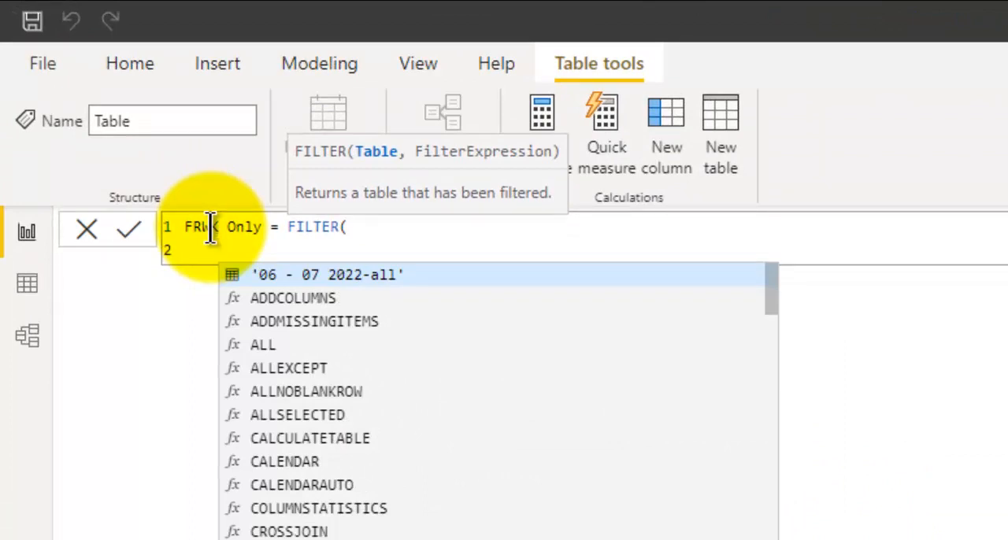
left_click(326, 278)
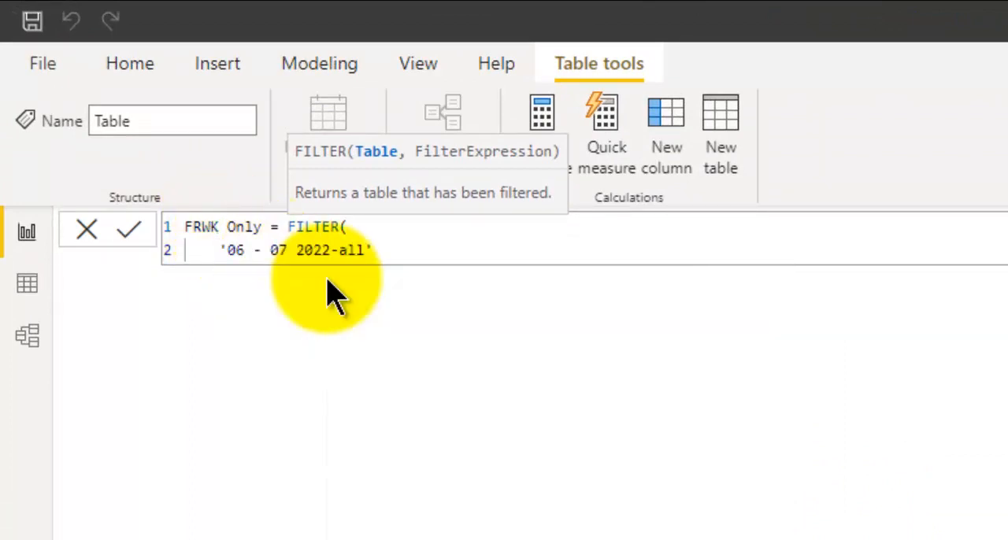
type(",")
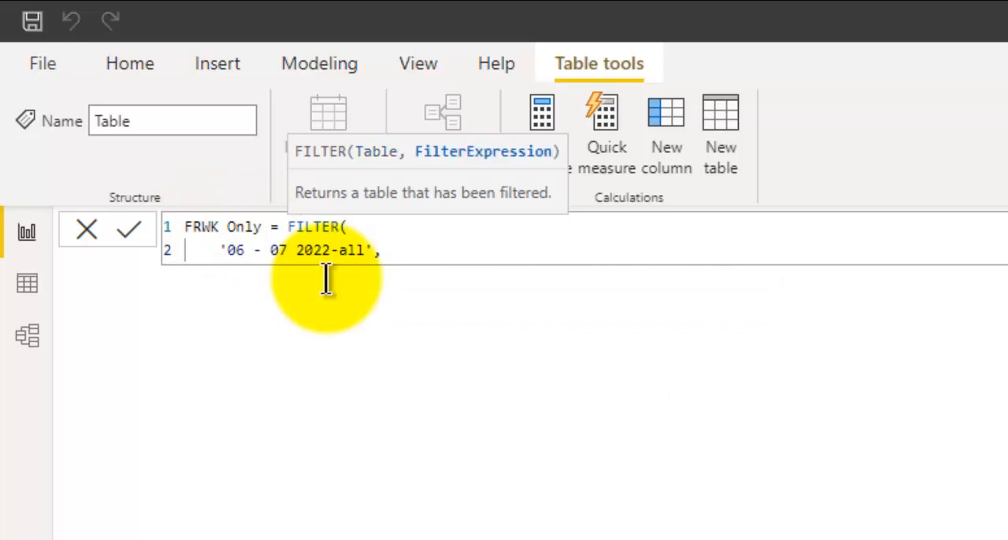
key("shift+Return")
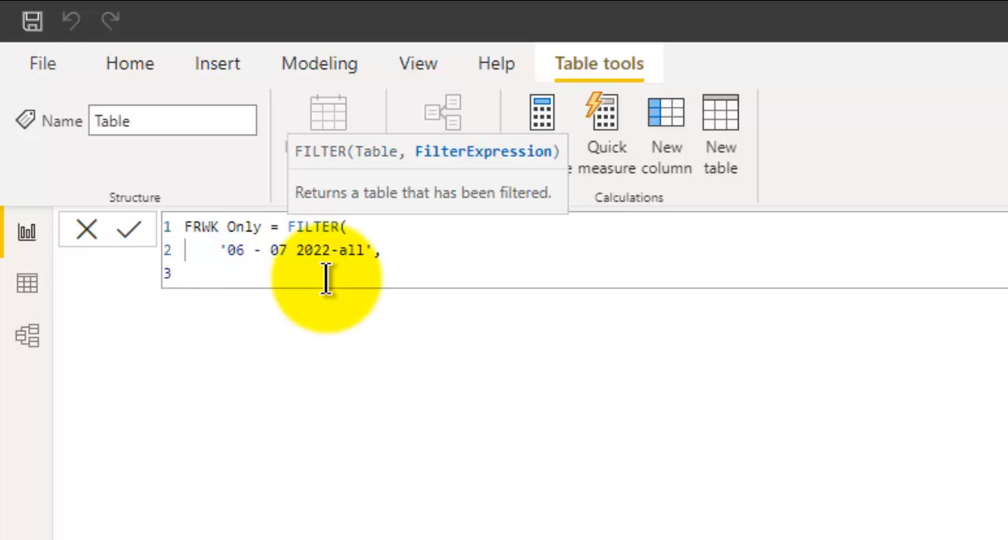
Complete the FILTER formula with the condition '06 - 07 2022-all'[Category]="FRWK" and commit the table
type("cate")
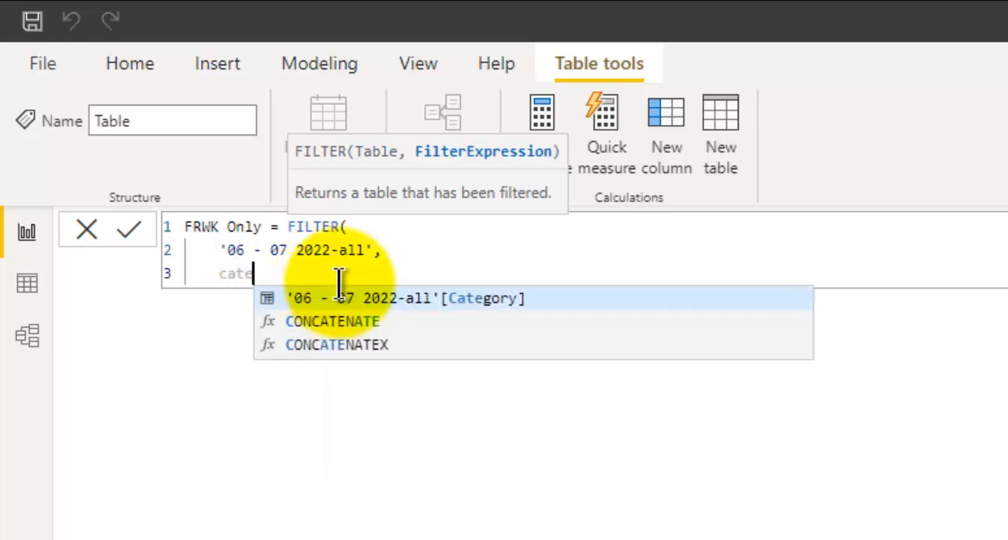
left_click(382, 300)
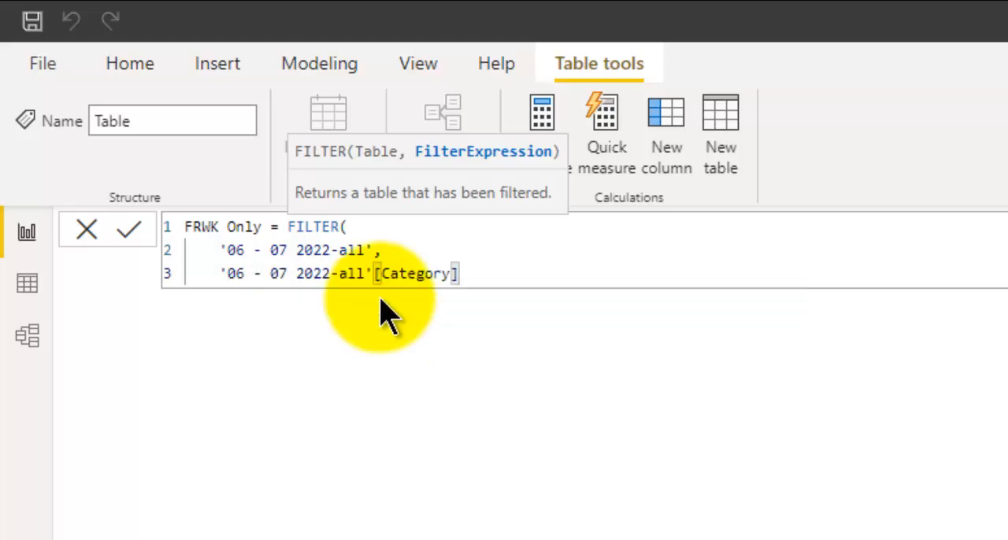
type("=\"")
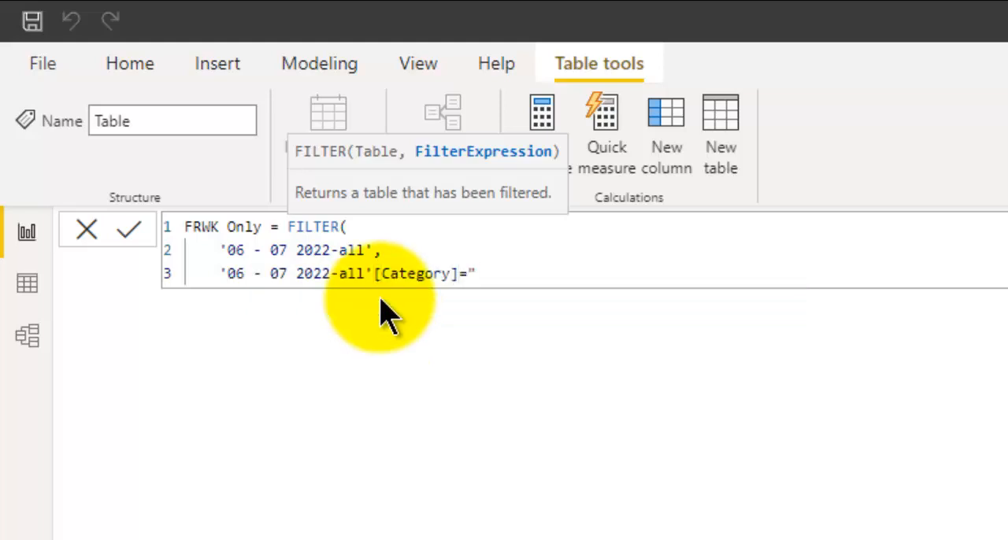
type("FRWK\")")
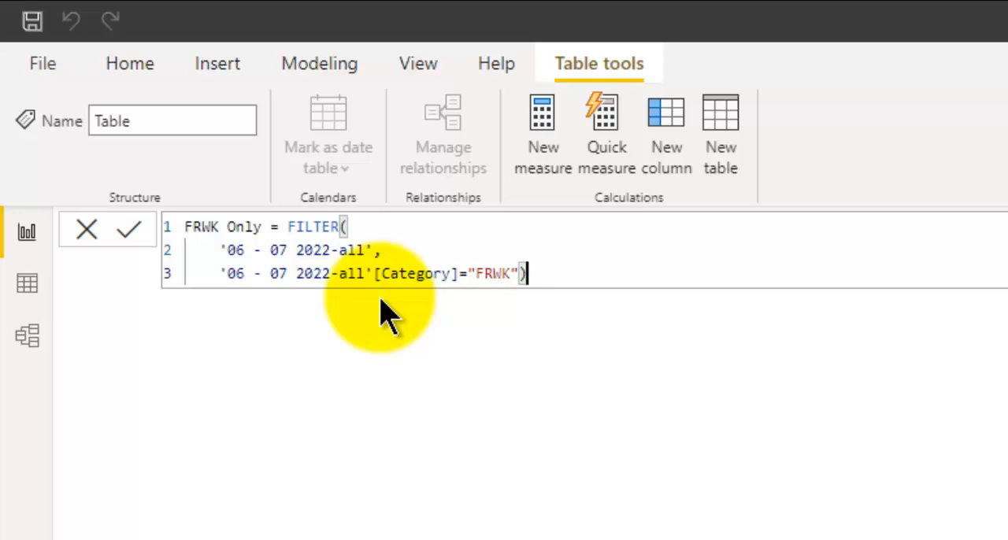
key("shift+Return")
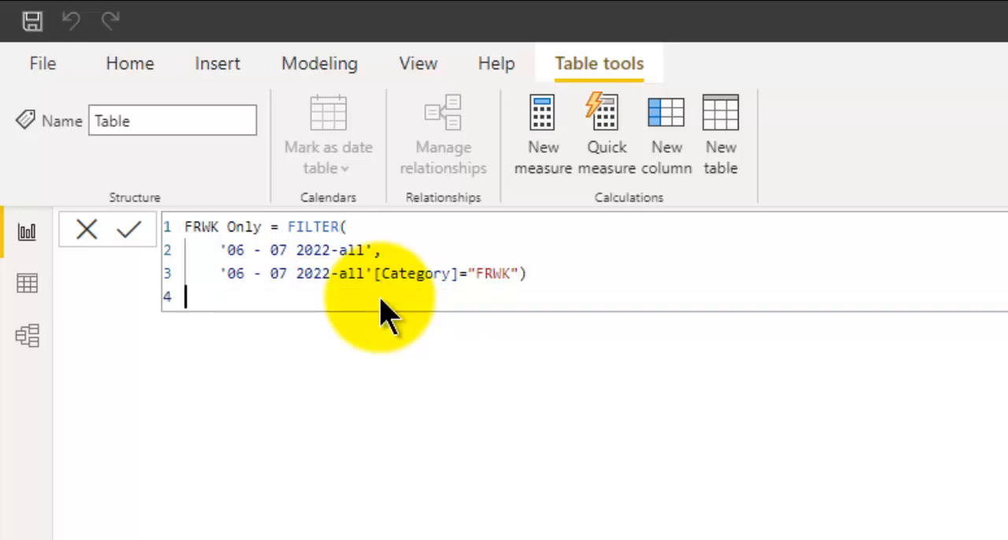
key("BackSpace")
key("Return")
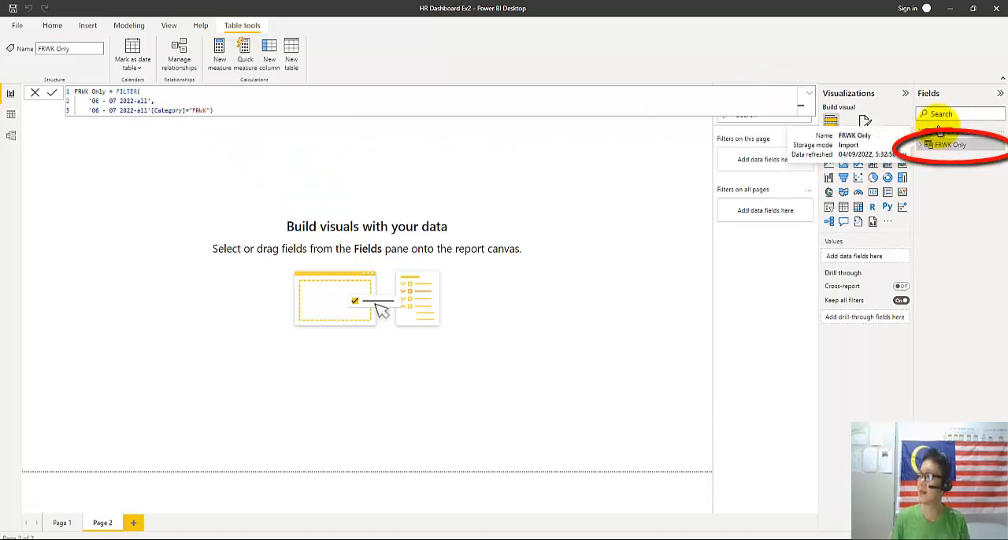
Inspect the FRWK Only table's fields and rows in the data view and check which values its Category column contains
left_click(922, 147)
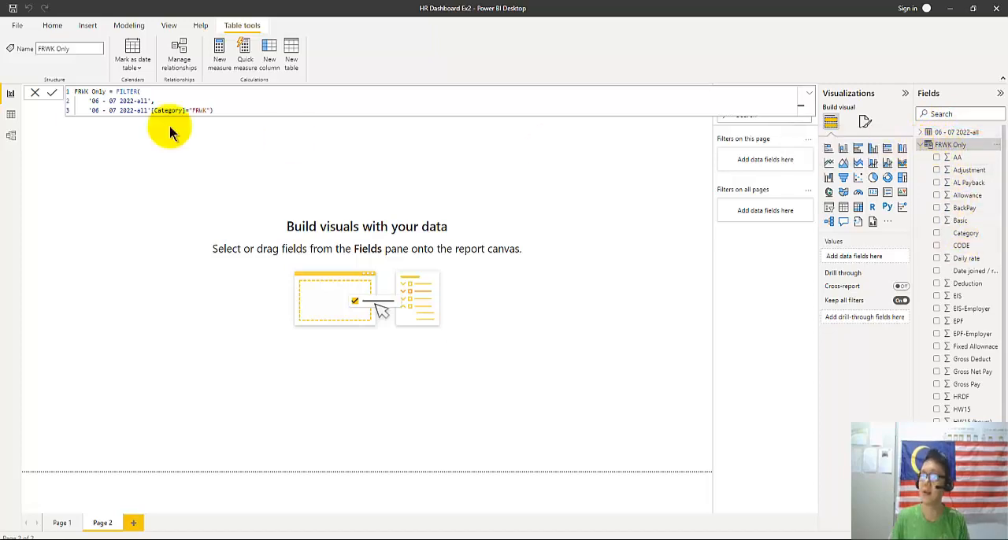
left_click(11, 116)
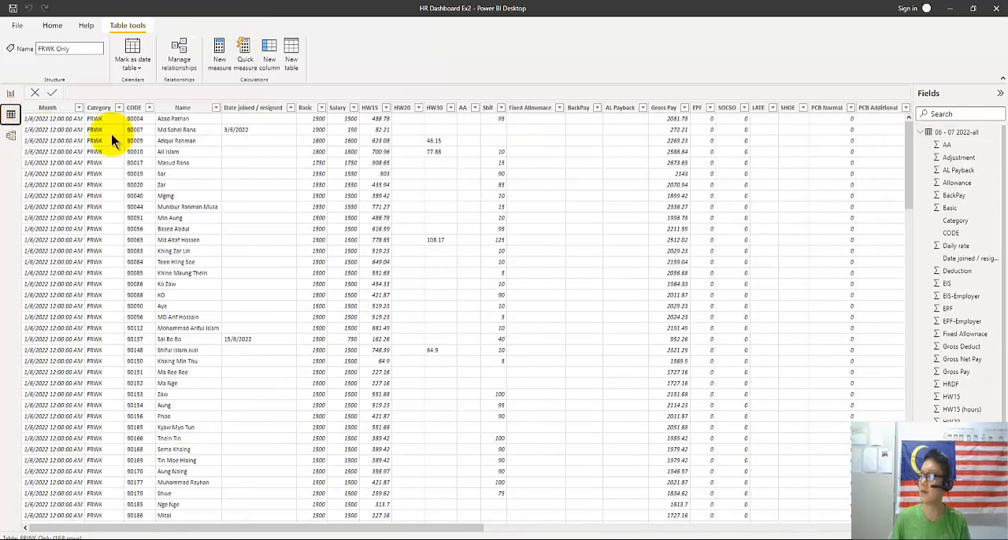
left_click(921, 132)
left_click(949, 146)
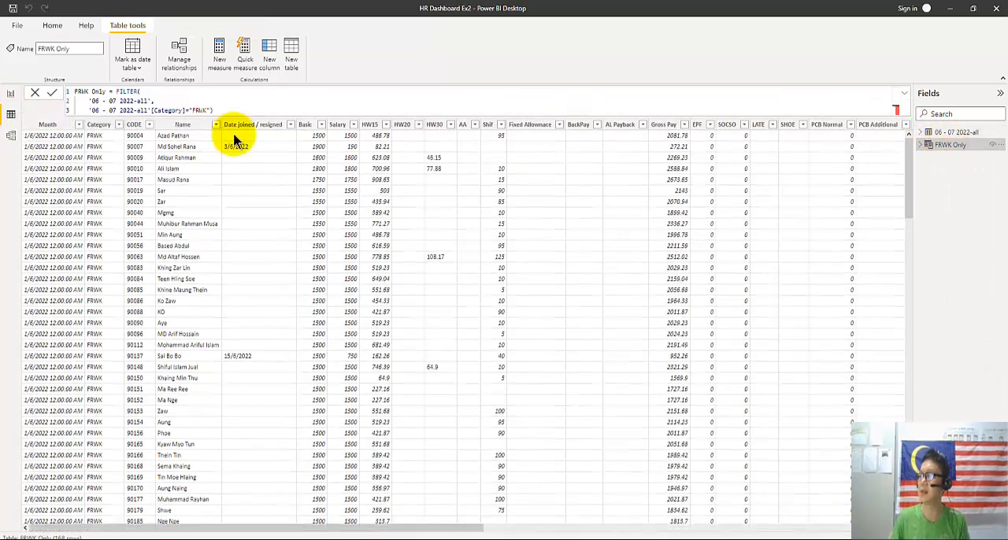
left_click(118, 126)
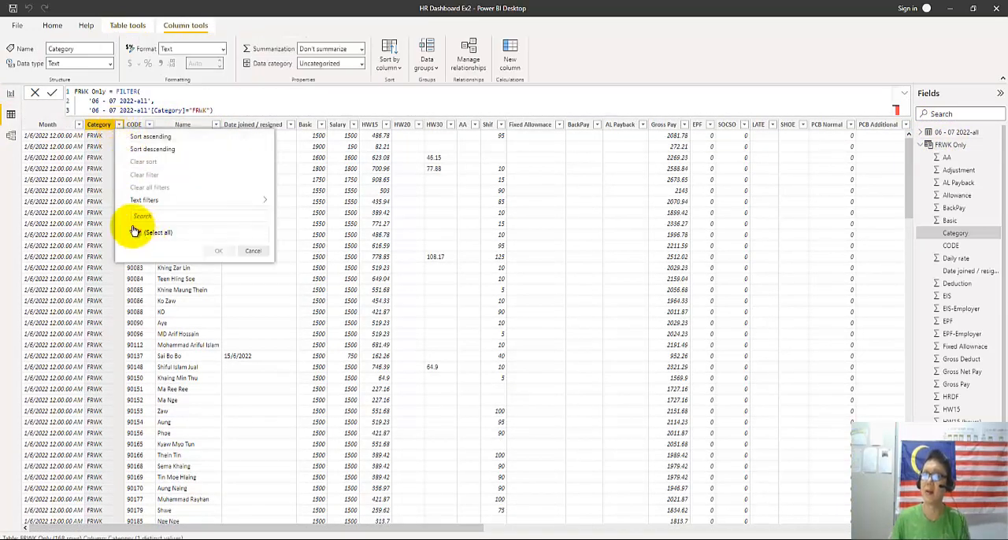
mouse_move(199, 202)
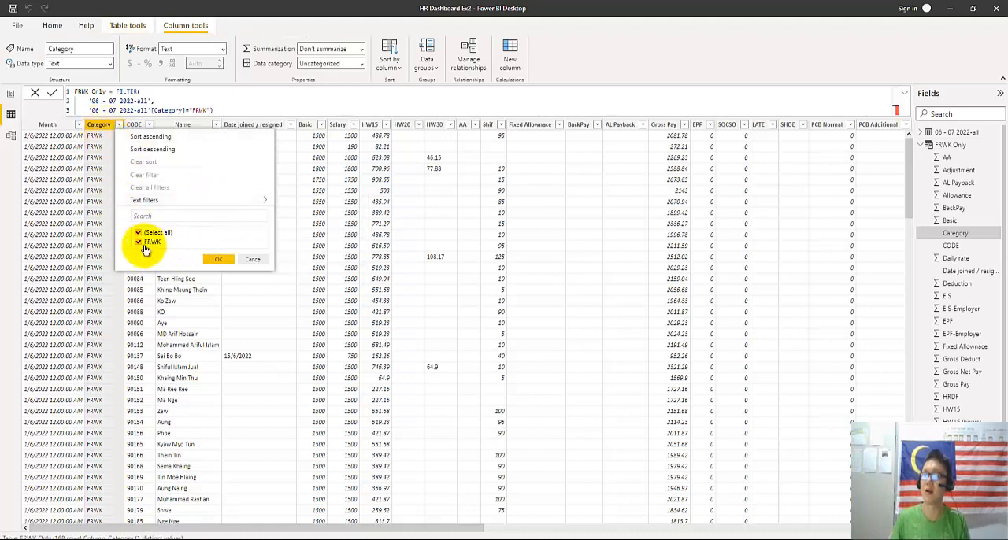
left_click(250, 260)
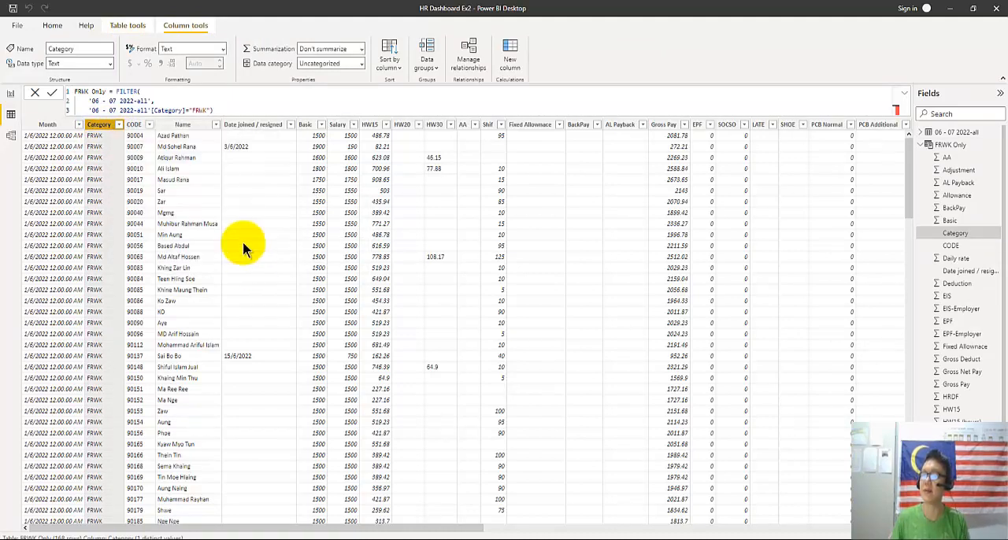
Check which values the Category column of the original 06 - 07 2022-all table contains
left_click(927, 146)
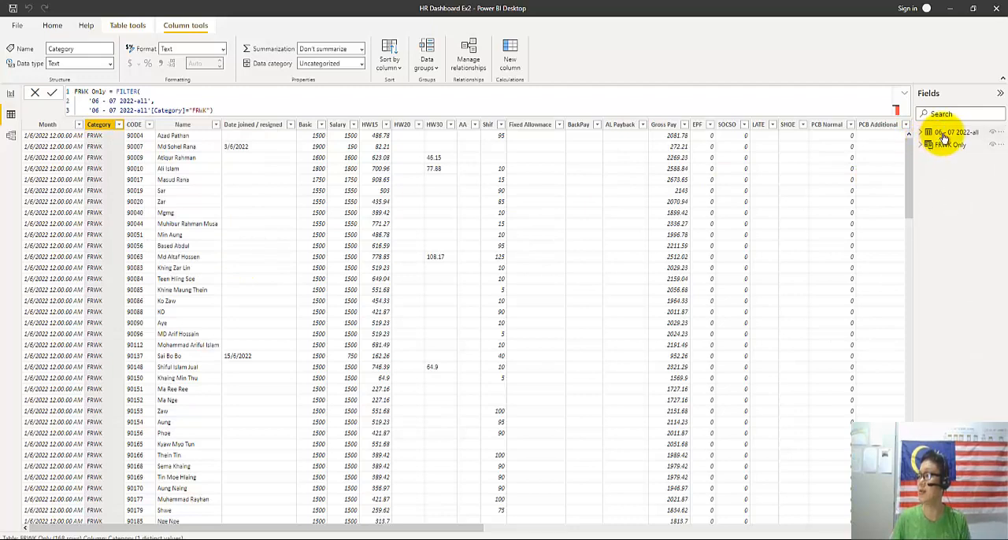
left_click(953, 132)
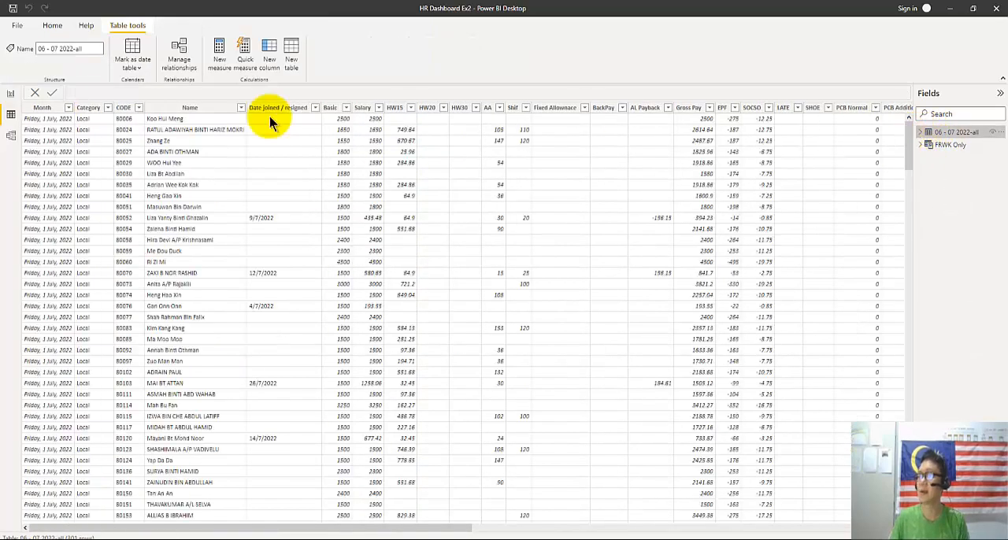
left_click(107, 108)
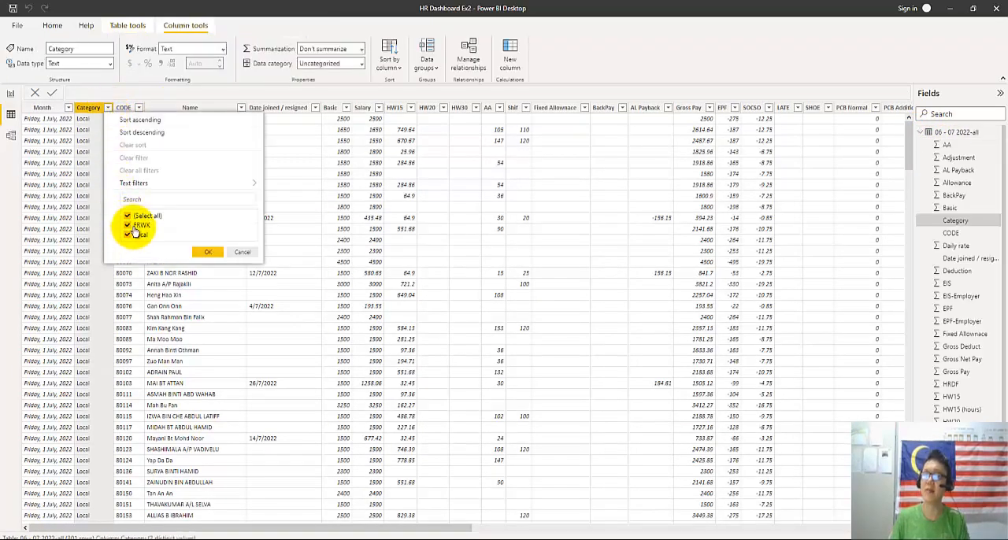
left_click(240, 253)
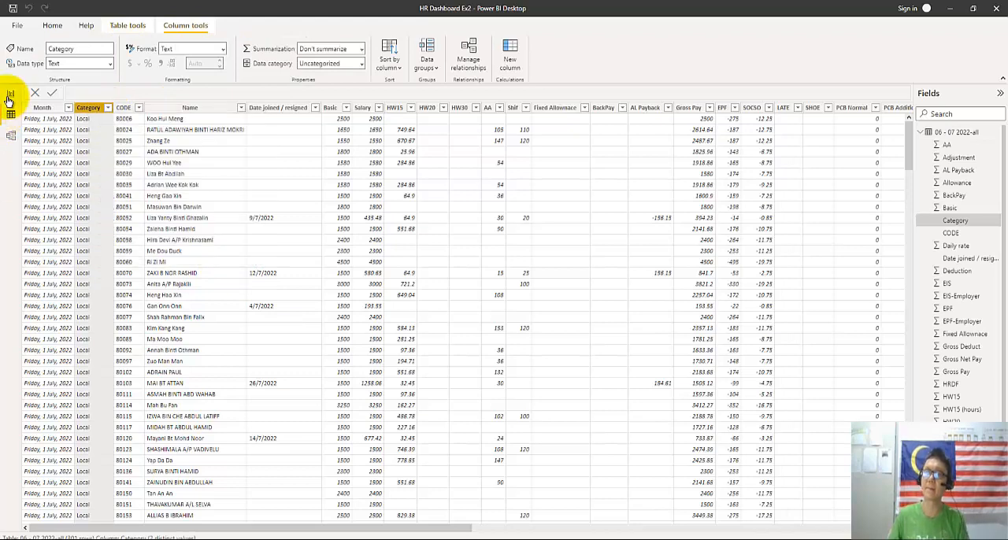
Return to the report view and delete the FRWK Only table from the model
left_click(10, 94)
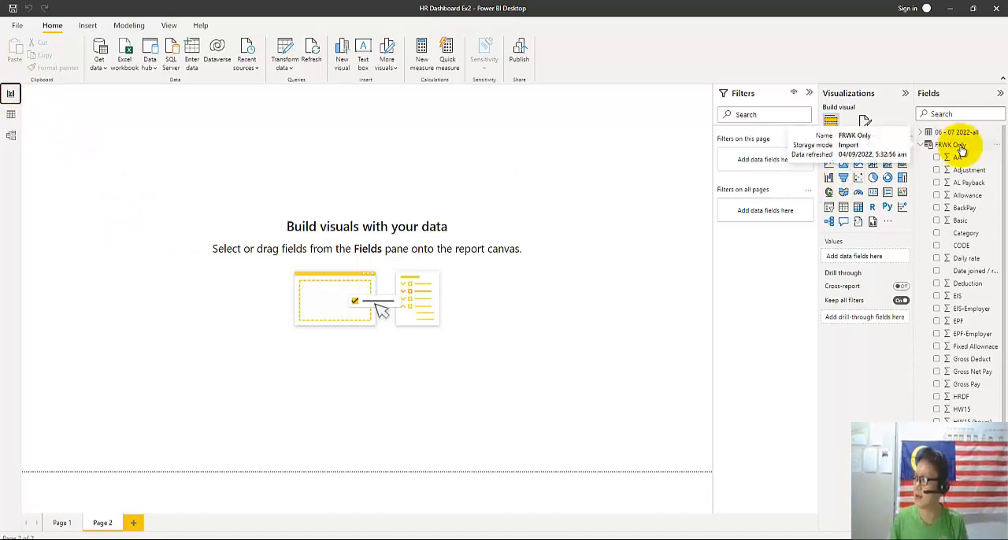
left_click(919, 145)
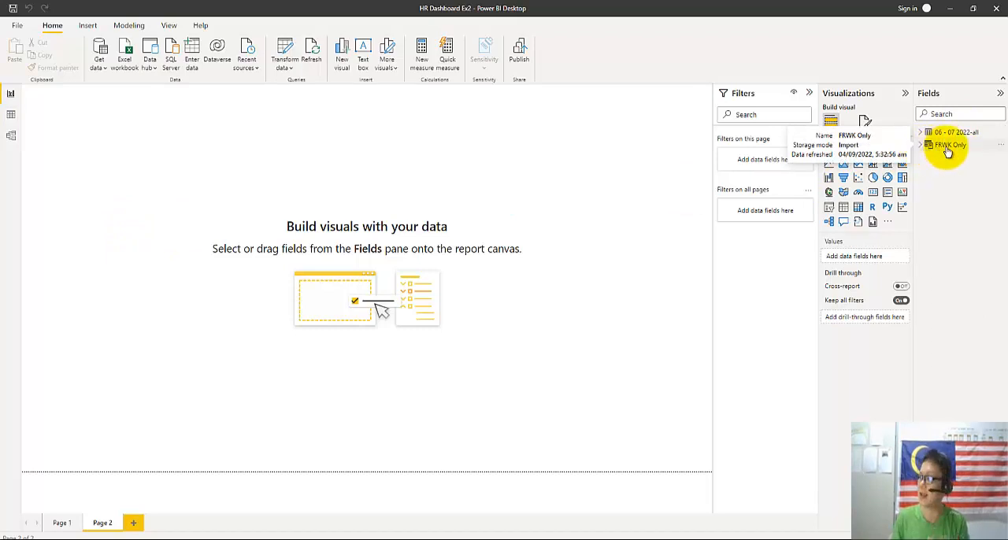
right_click(947, 147)
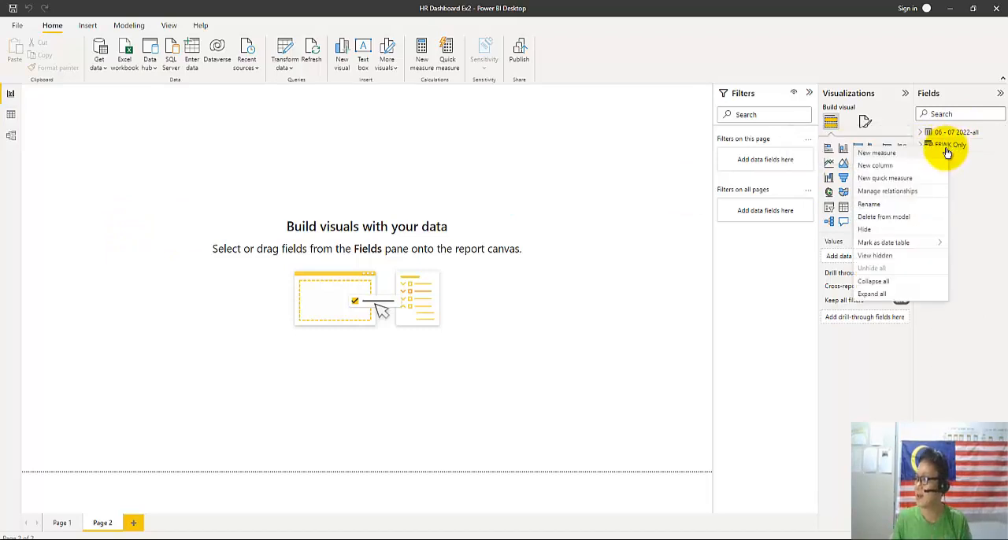
left_click(886, 218)
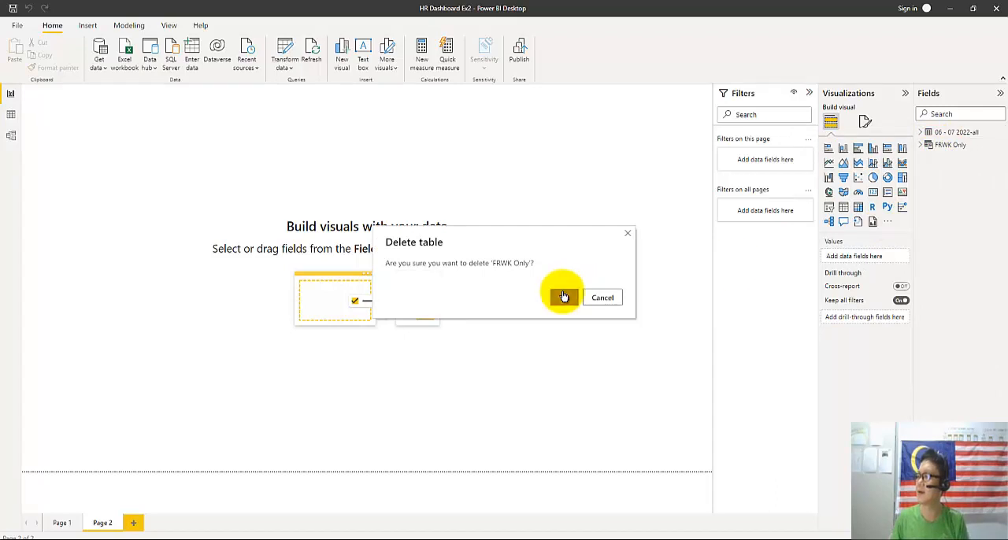
left_click(561, 294)
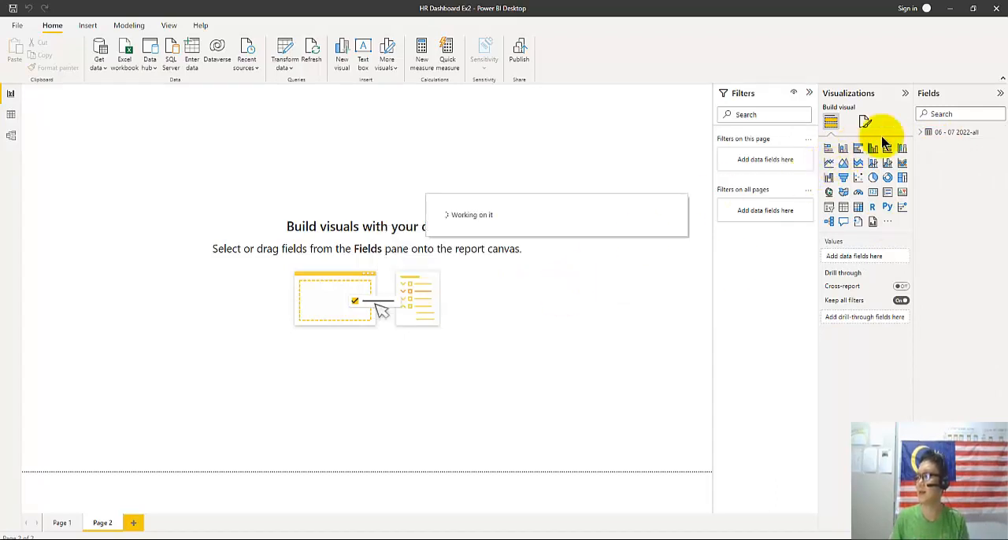
Add a new measure to the 06 - 07 2022-all table and name it FRWK headcount
left_click(920, 133)
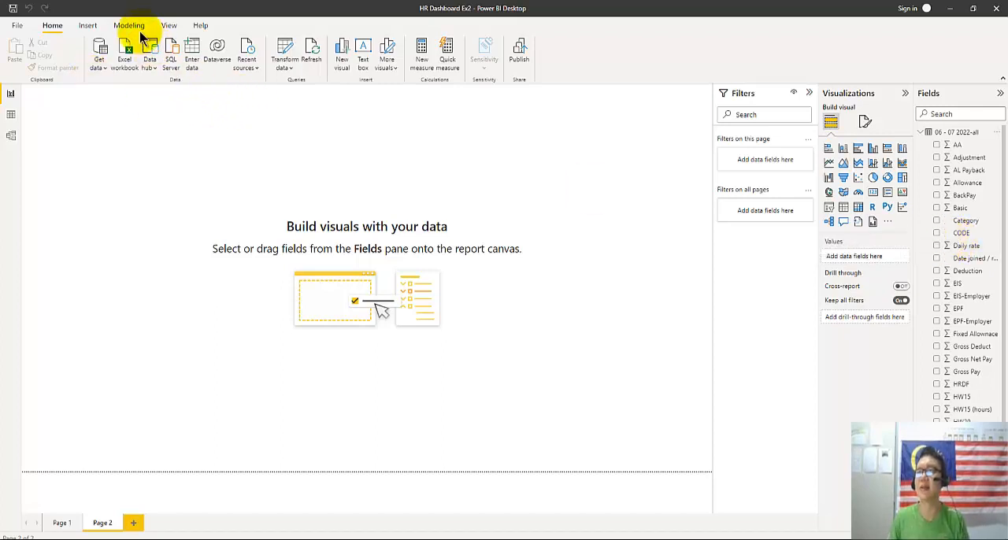
left_click(423, 53)
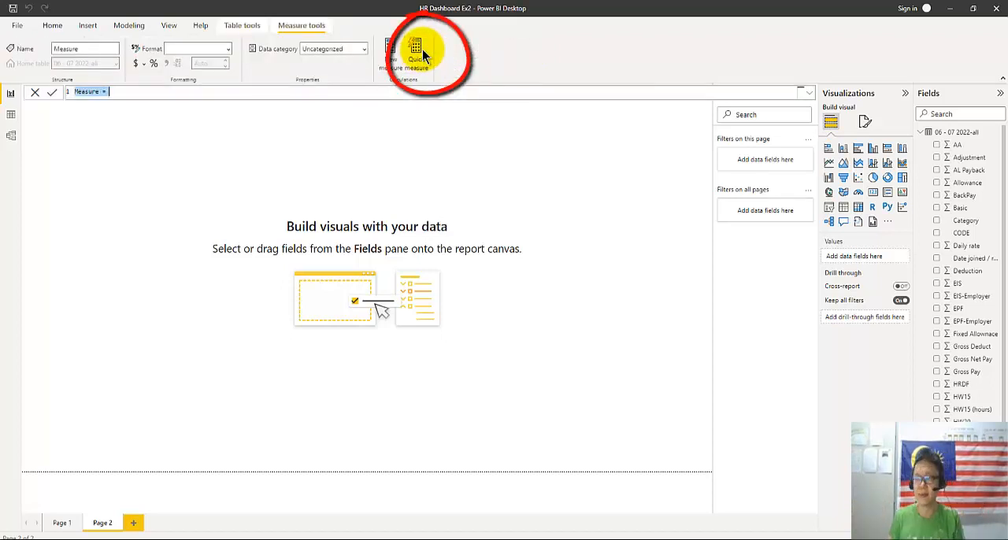
double_click(87, 92)
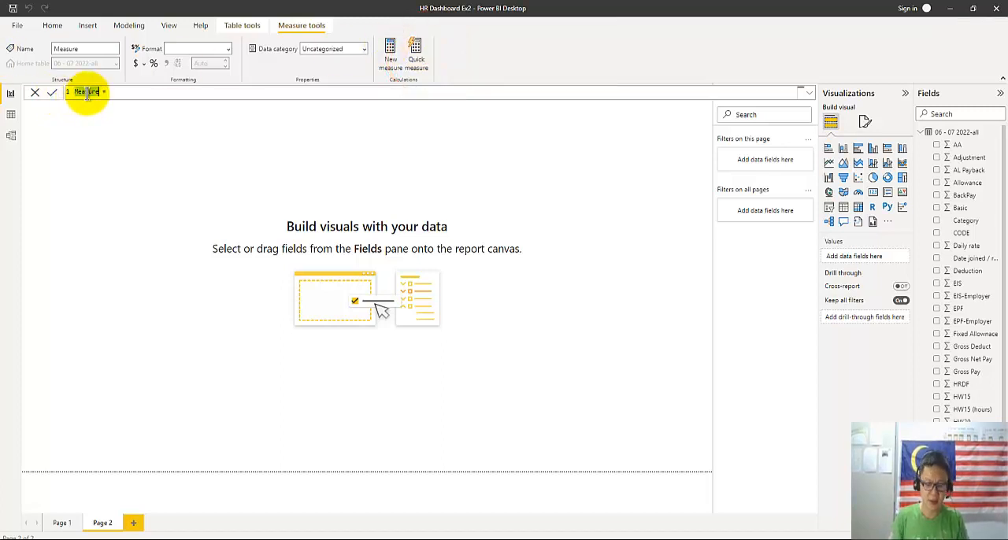
type("FRHK")
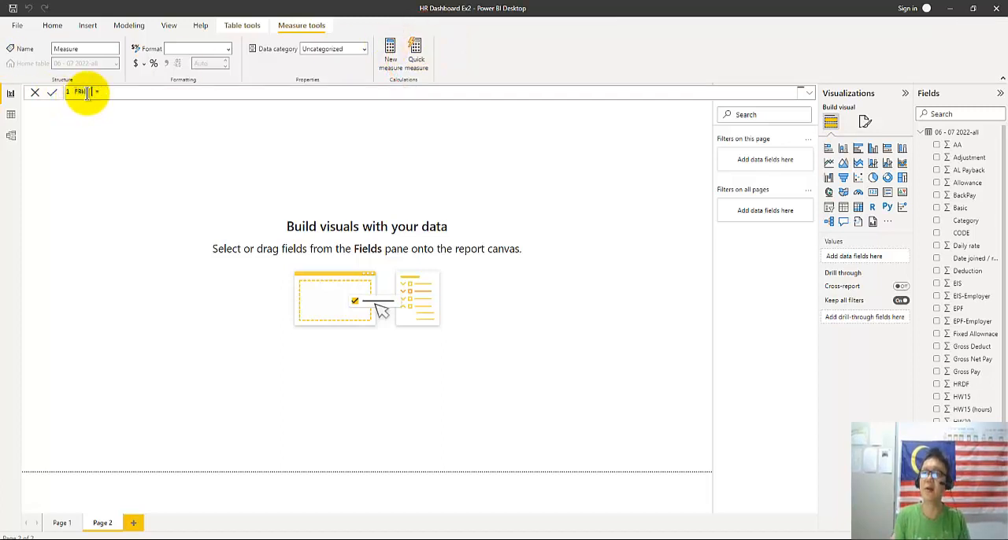
type(" headcount")
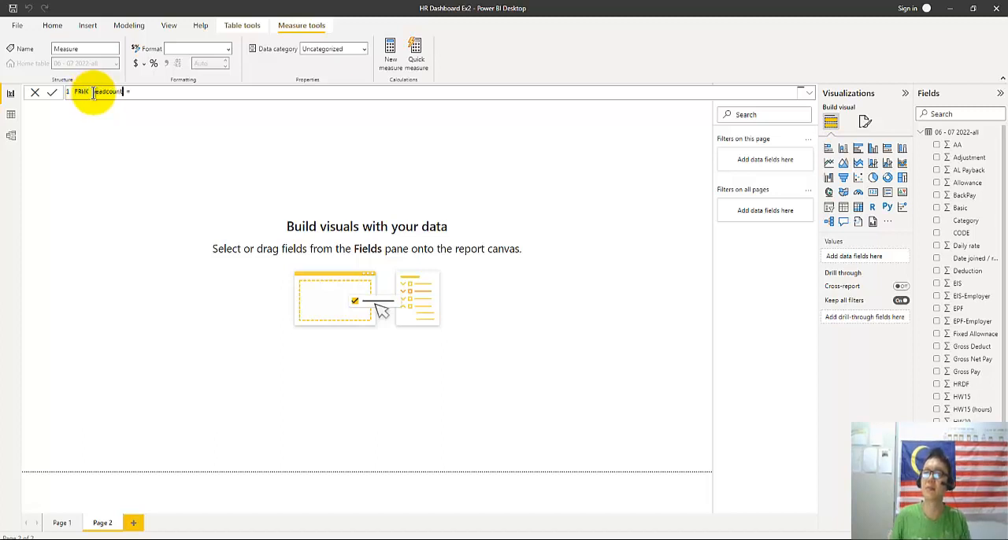
left_click(144, 91)
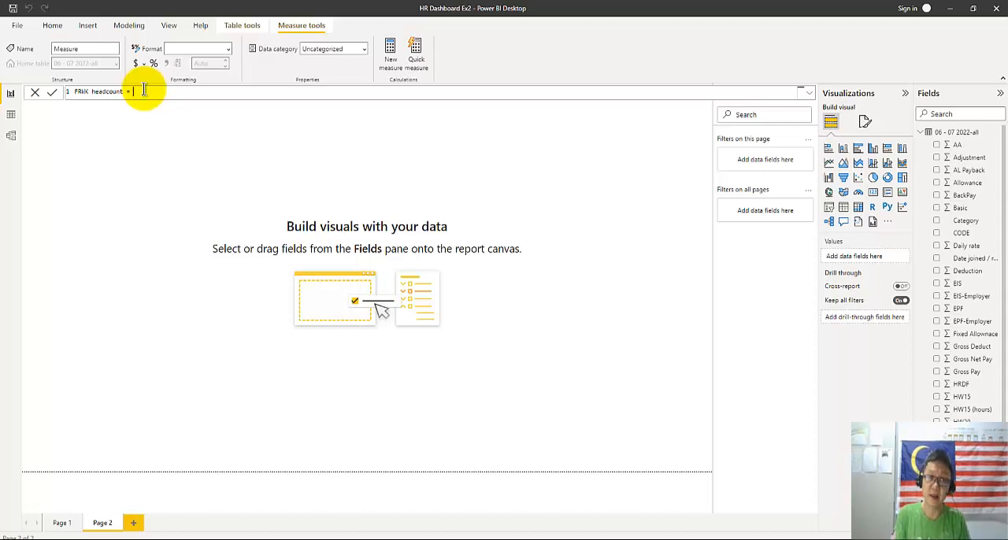
Start the FRWK headcount formula with the COUNTROWS function
type("COUNT")
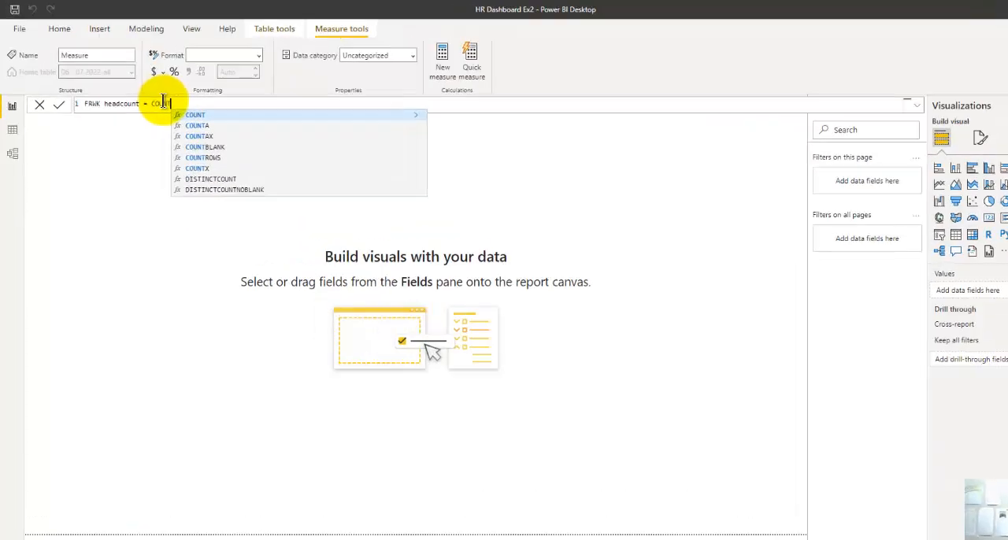
key("Down")
key("Down")
key("Down")
key("Down")
key("Tab")
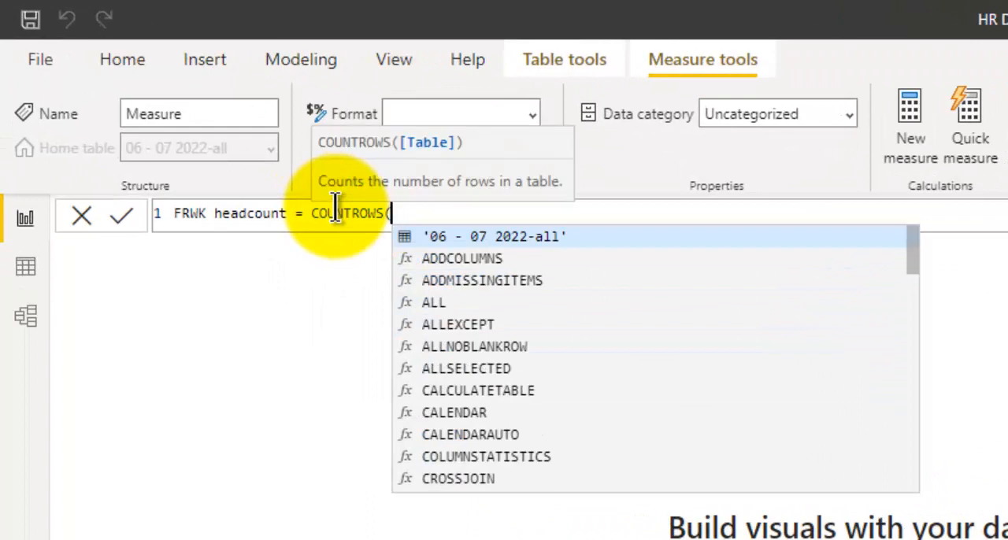
Nest a FILTER function inside COUNTROWS on its own line, with '06 - 07 2022-all' as the table to filter
key("shift+Return")
type("F")
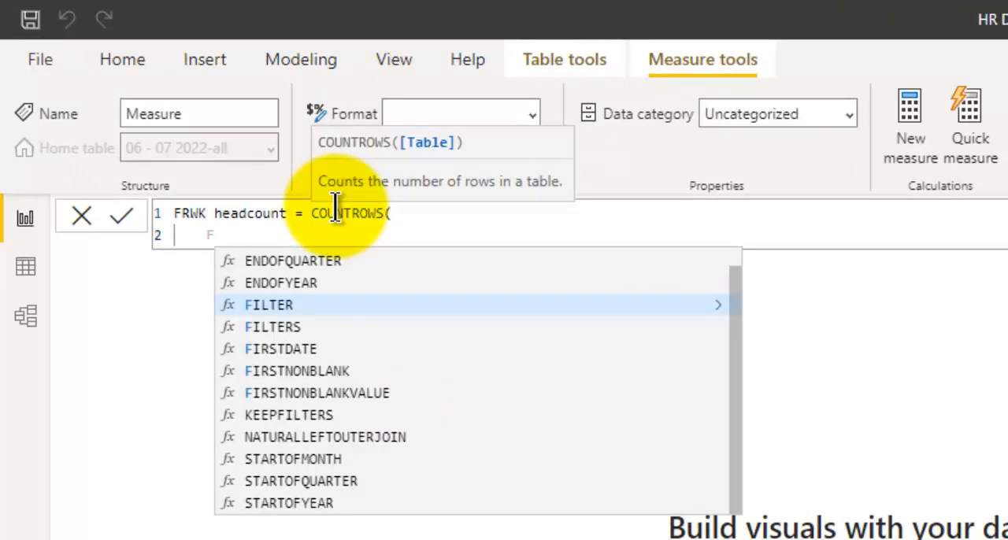
type("ILTER(")
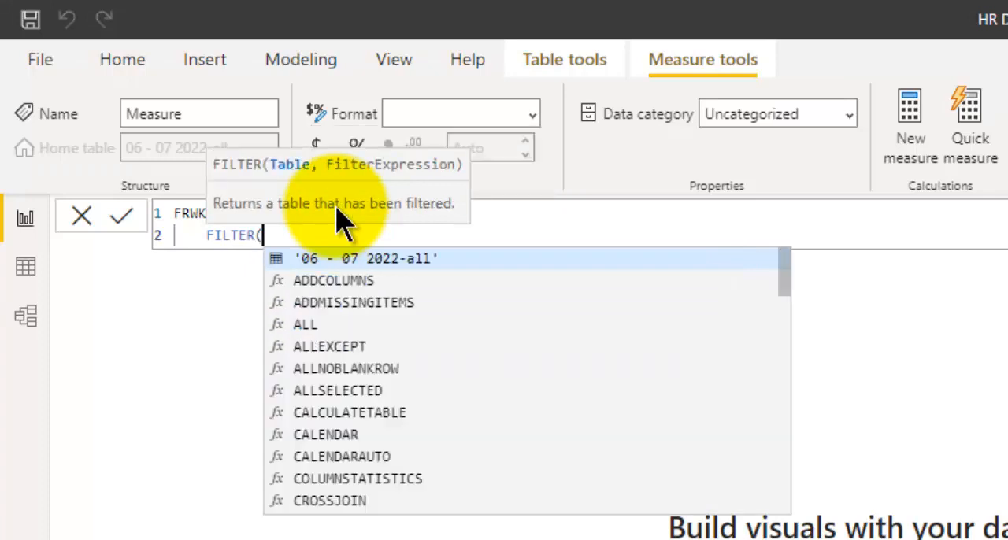
key("shift+Return")
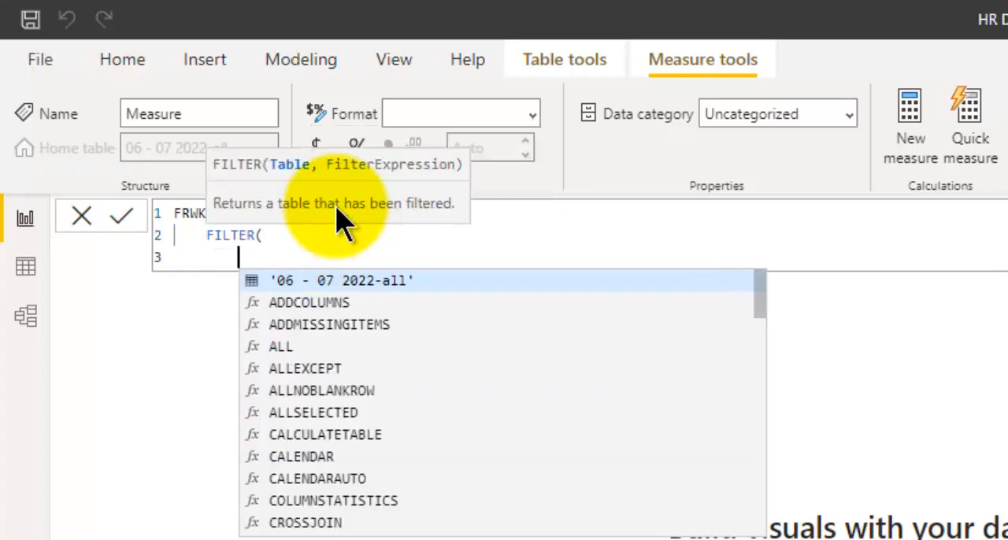
key("Tab")
type(",")
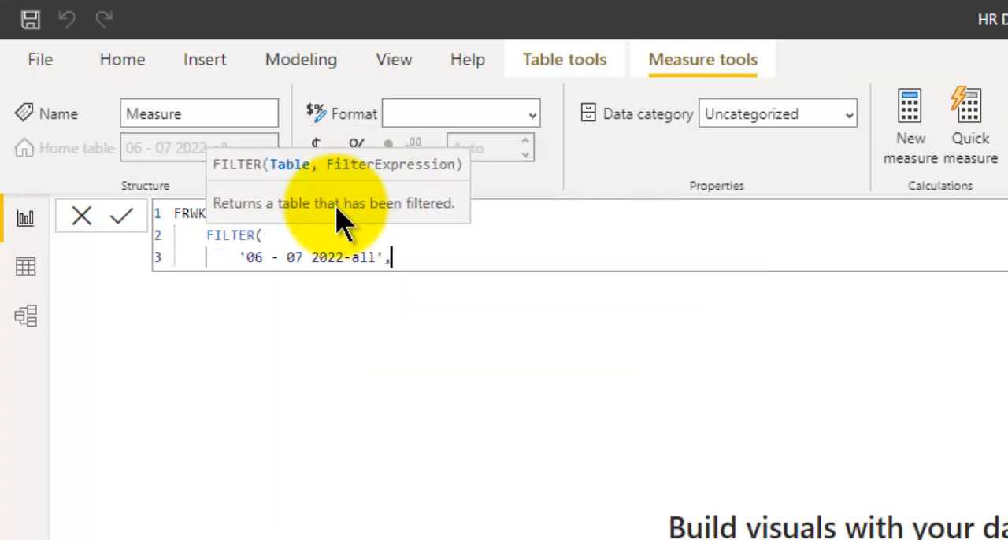
Add the filter condition '06 - 07 2022-all'[Category]="FRWK", close both functions and commit the measure
key("shift+Return")
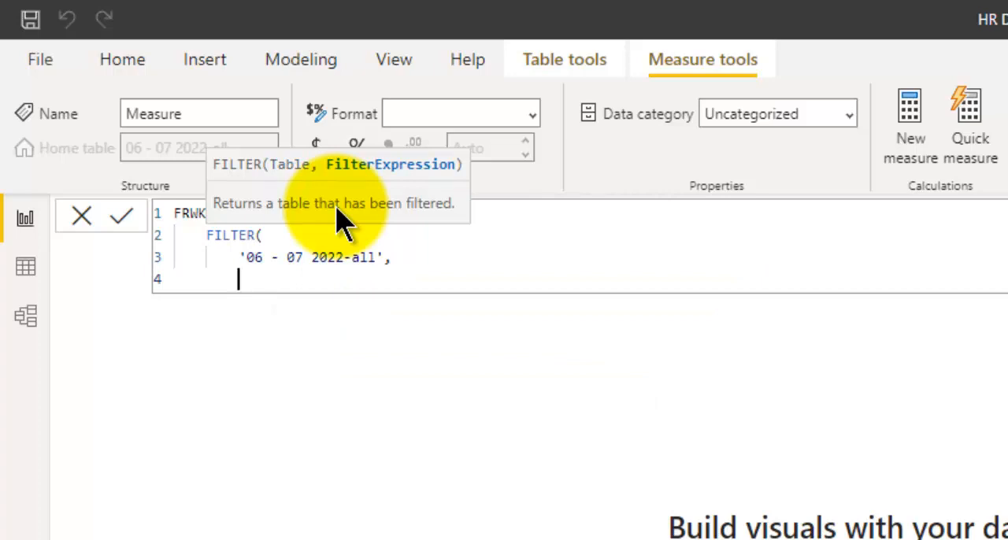
type("cate")
key("Tab")
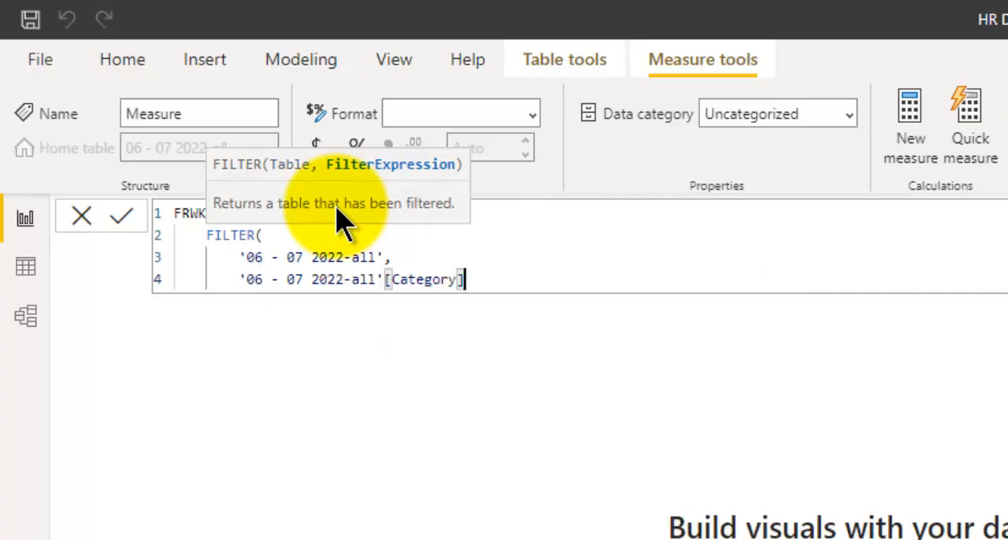
type("=\"F")
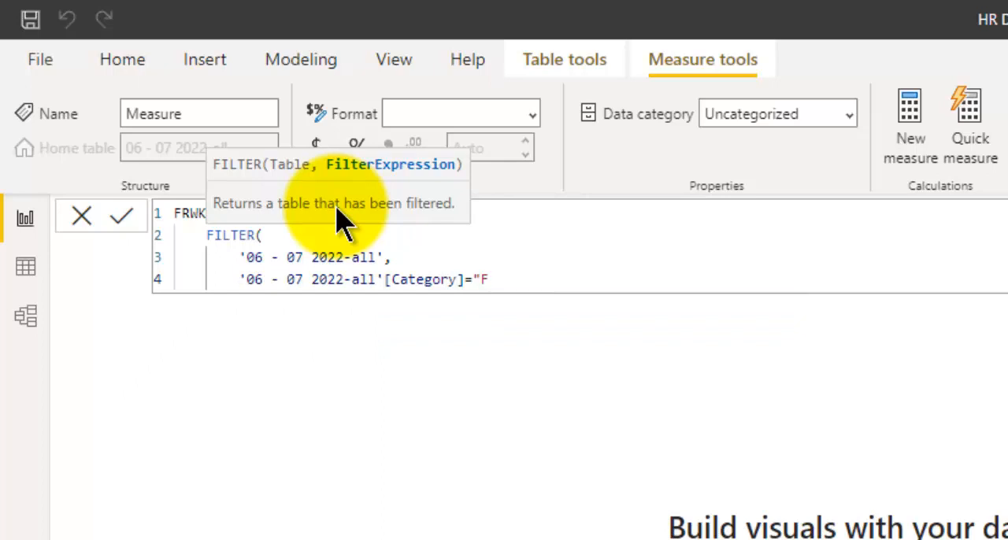
type("RWK\")")
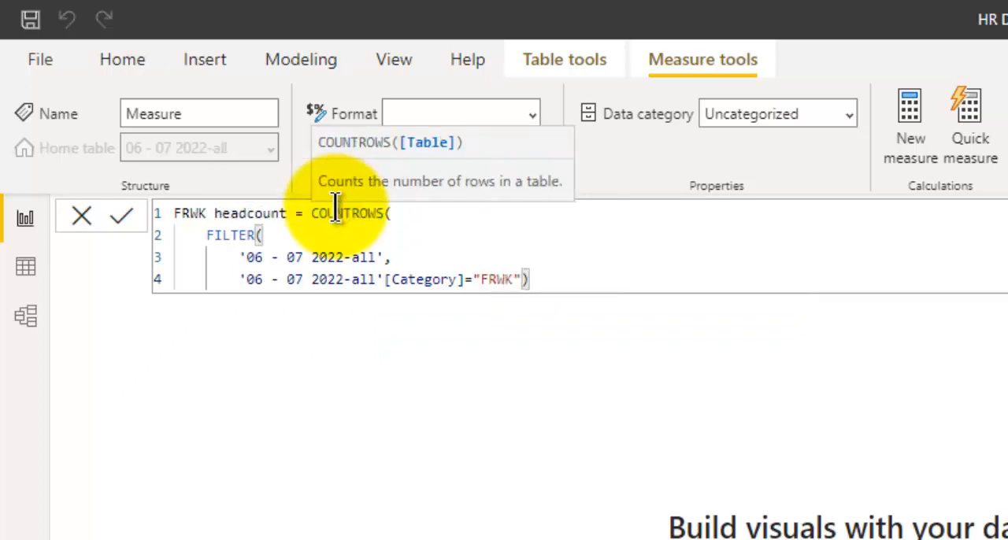
key("shift+Return")
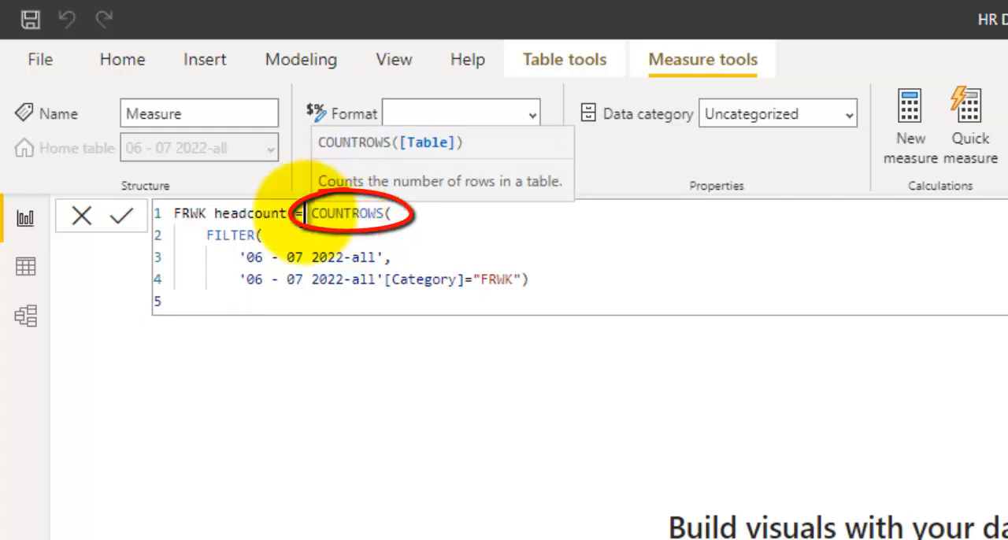
key("BackSpace")
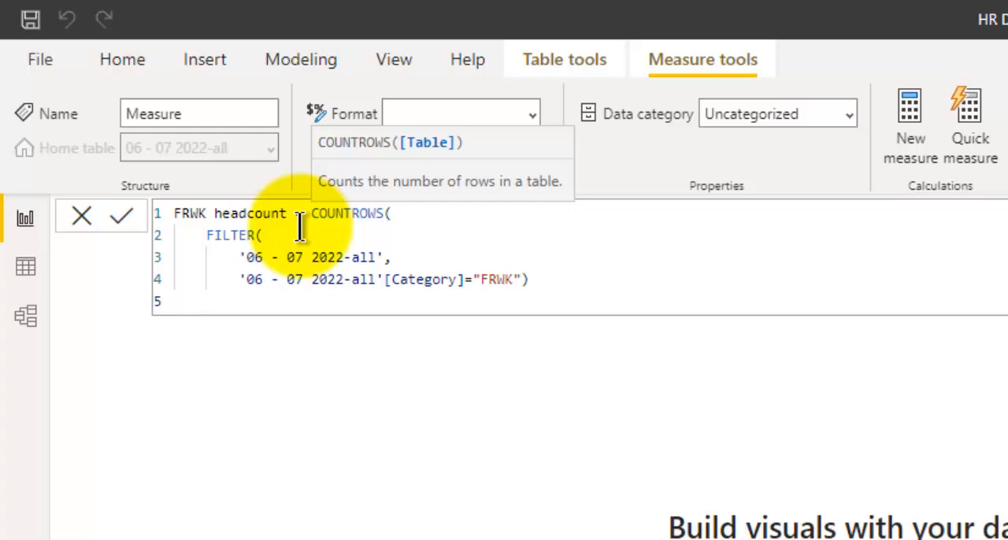
key("BackSpace")
type(")")
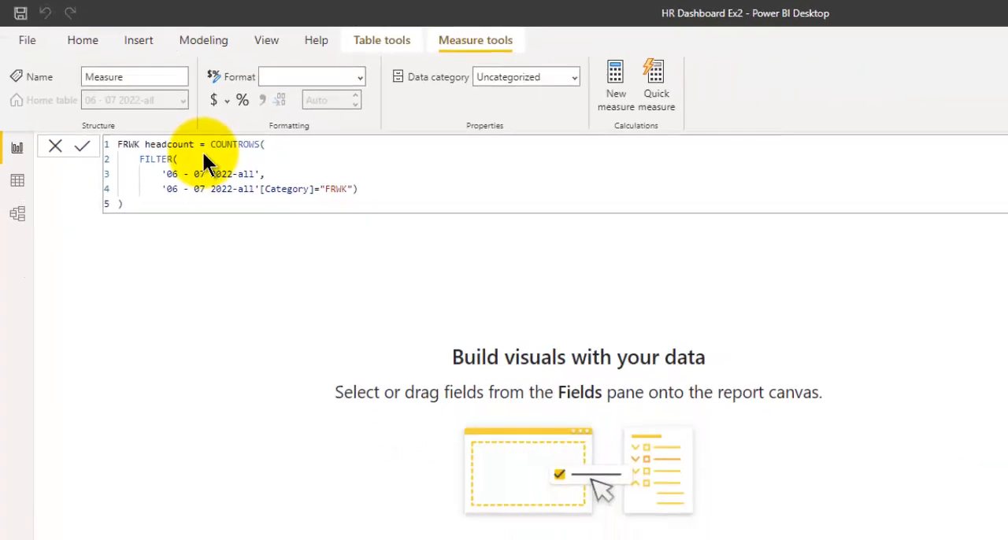
key("Return")
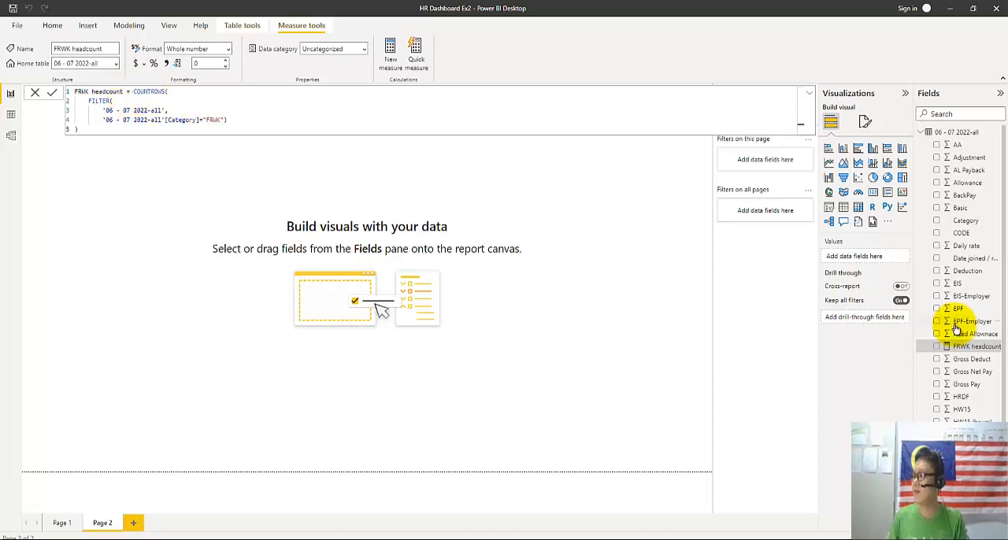
Add a card visual to Page 2 that displays the FRWK headcount measure
left_click(873, 193)
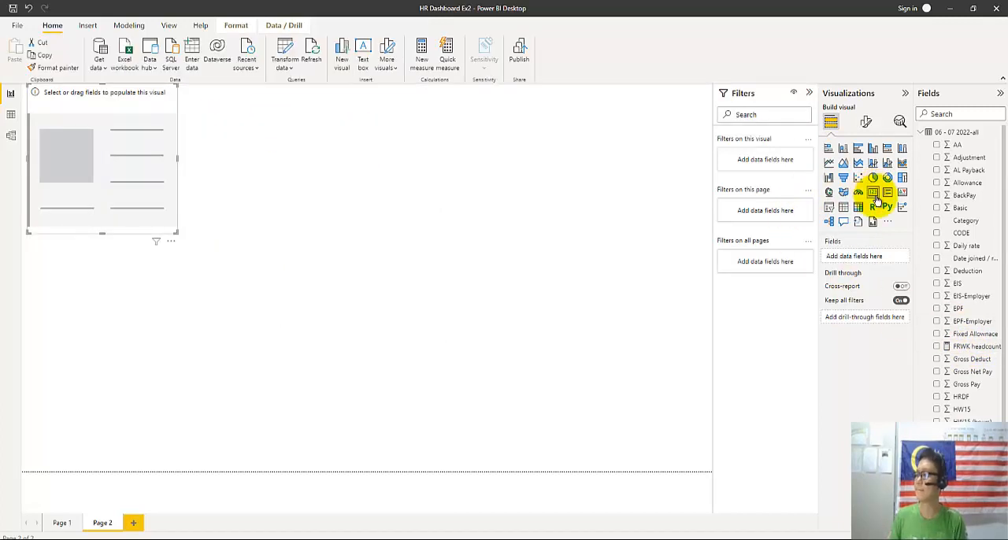
left_click(936, 346)
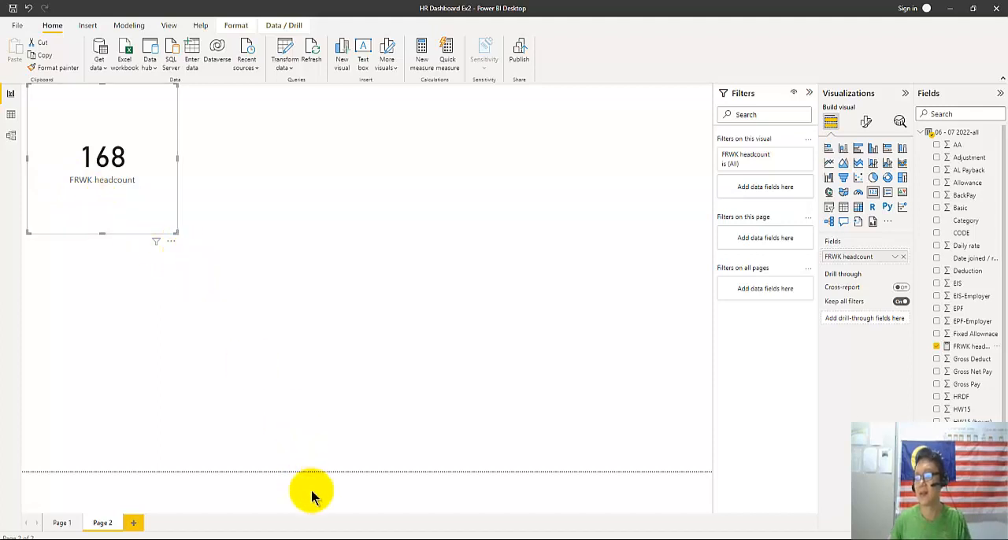
Switch to the Power BI Book presentation in PowerPoint and review slide 59 on COUNTROWS and slide 55 on FILTER syntax
mouse_move(349, 539)
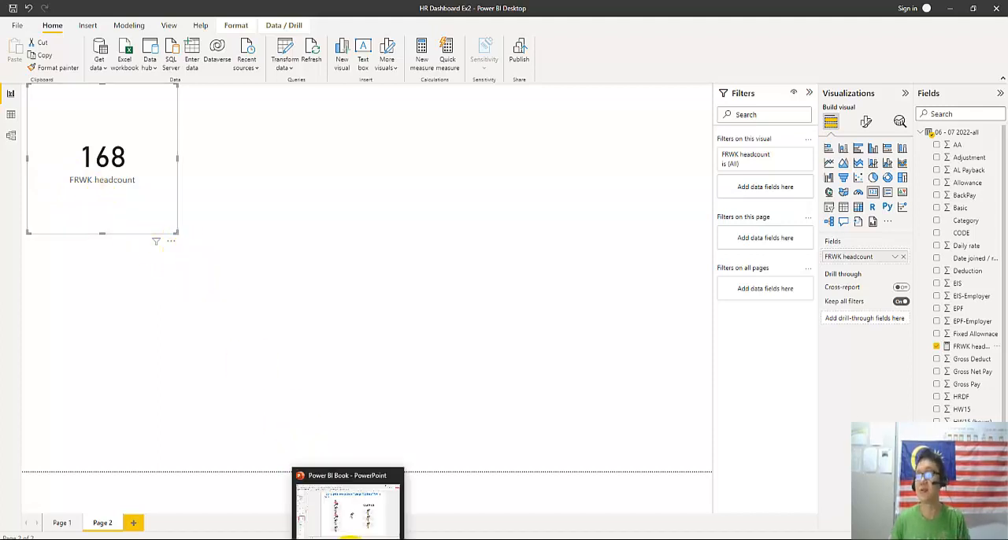
left_click(350, 539)
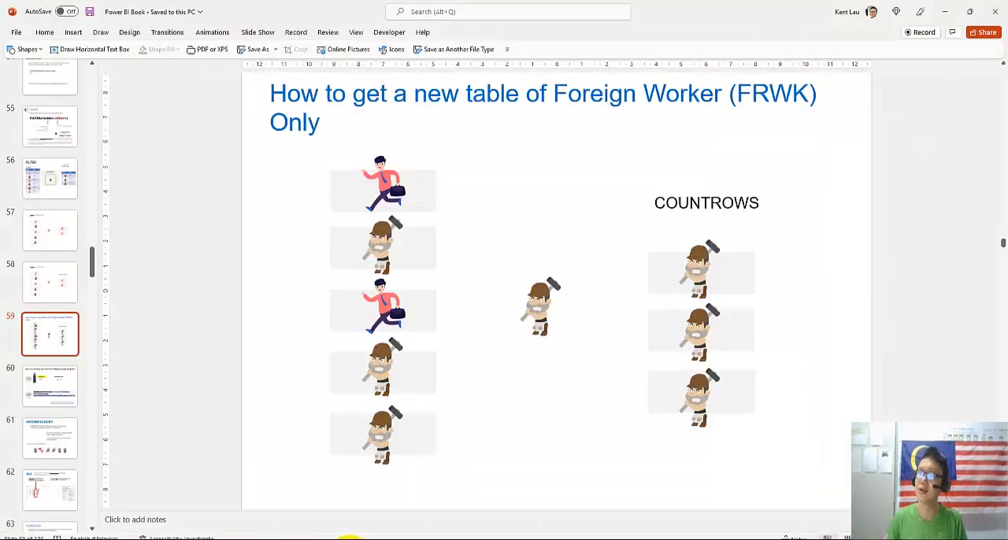
left_click(34, 136)
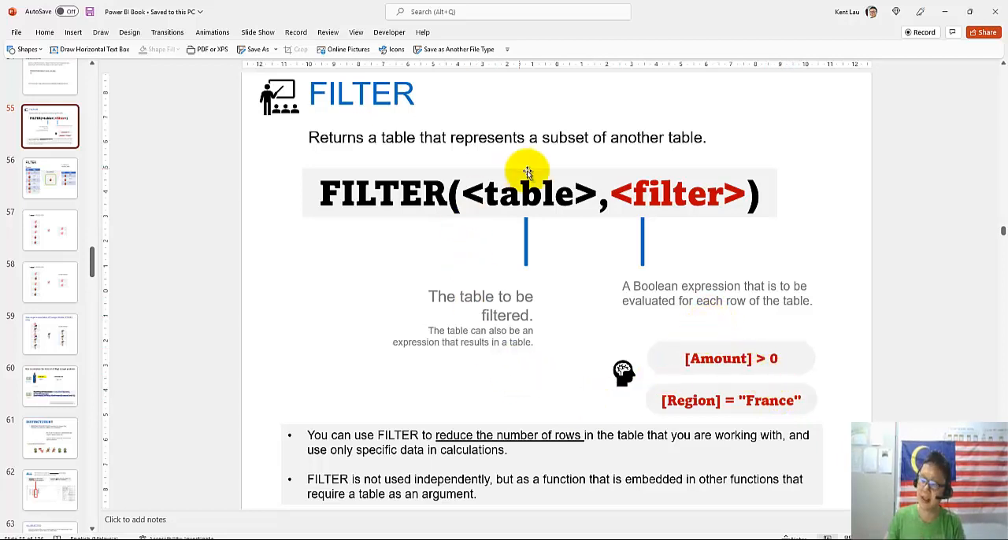
Switch back to Power BI Desktop and review the formula of the FRWK headcount measure
left_click(328, 539)
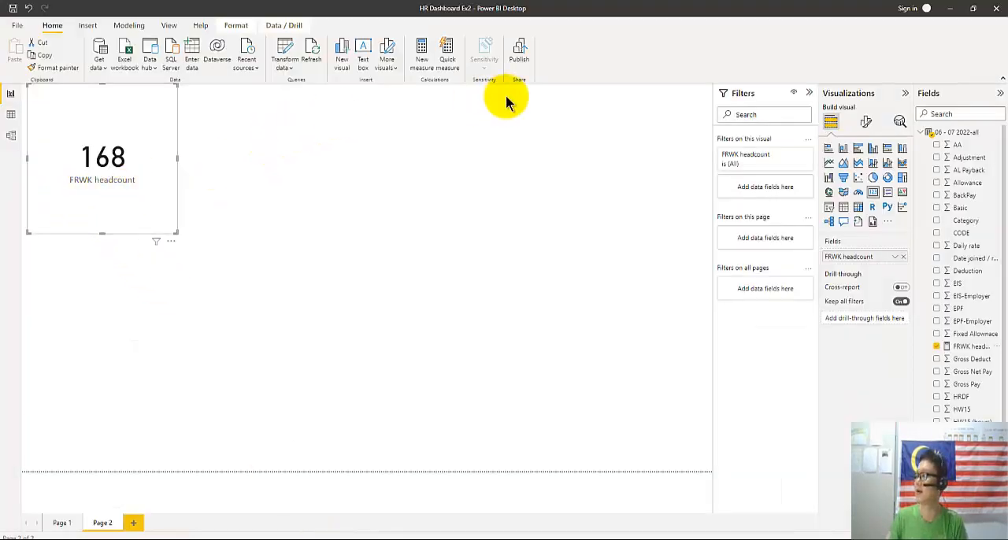
left_click(951, 347)
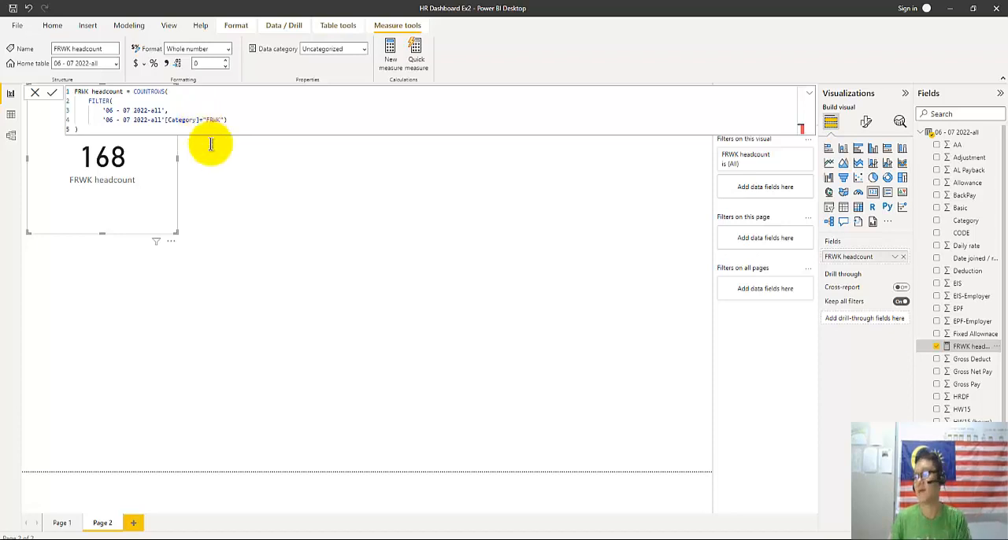
Switch to PowerPoint again and show slide 56 with the FILTER example on the Orders table
left_click(345, 537)
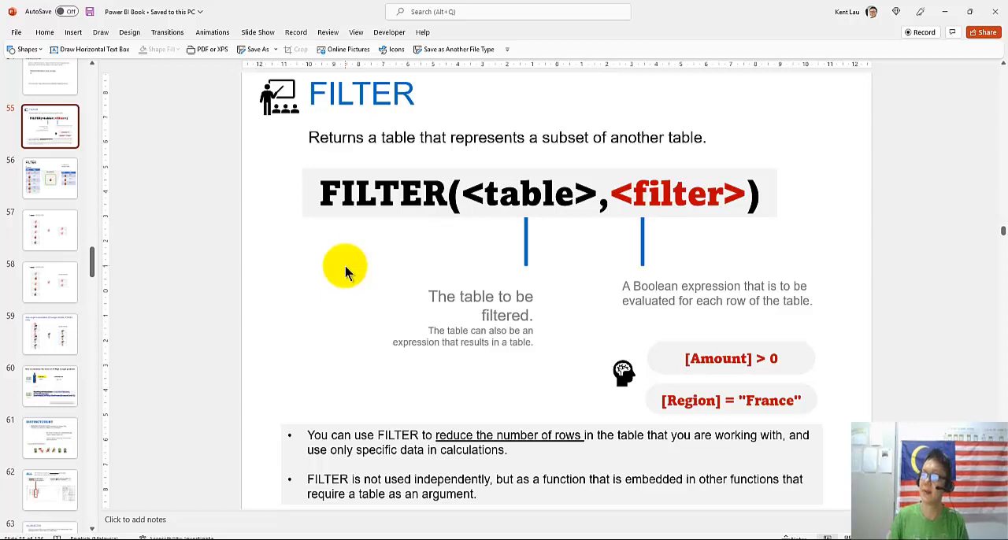
left_click(49, 186)
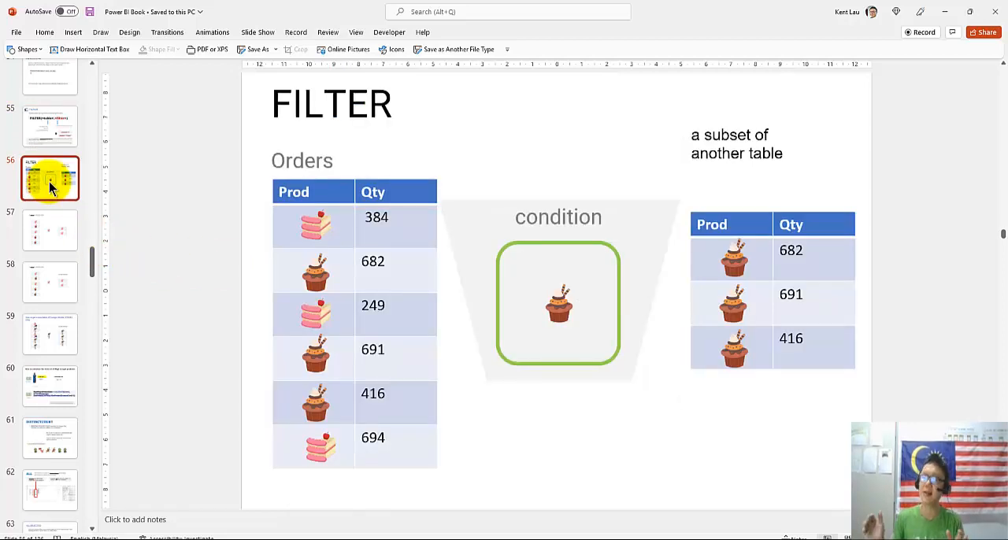